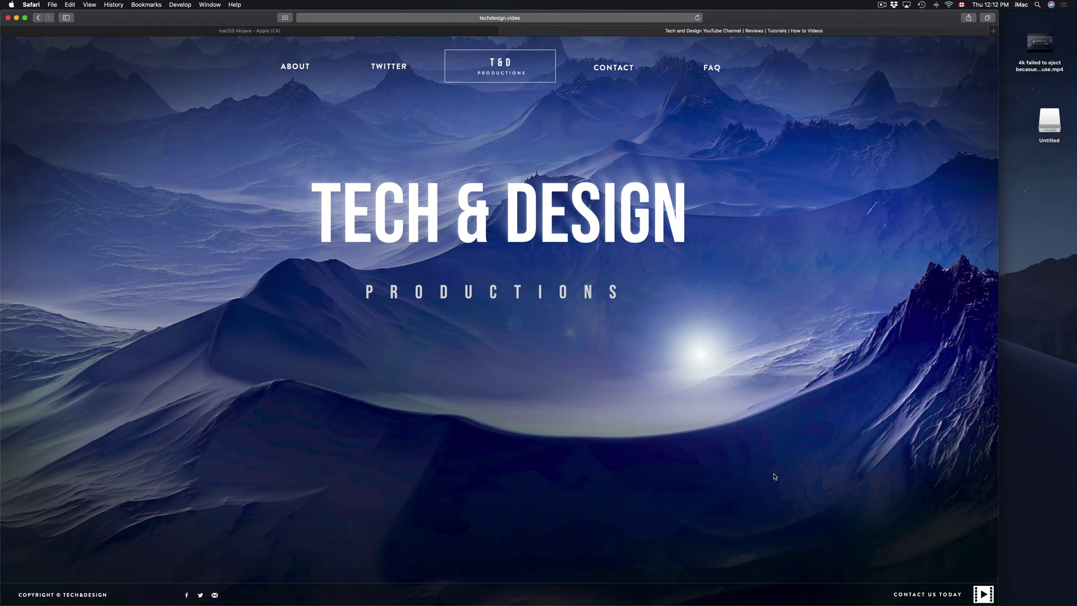
- Search Spotlight for 'disk' so Disk Utility appears as the top hit
mouse_move(749, 596)
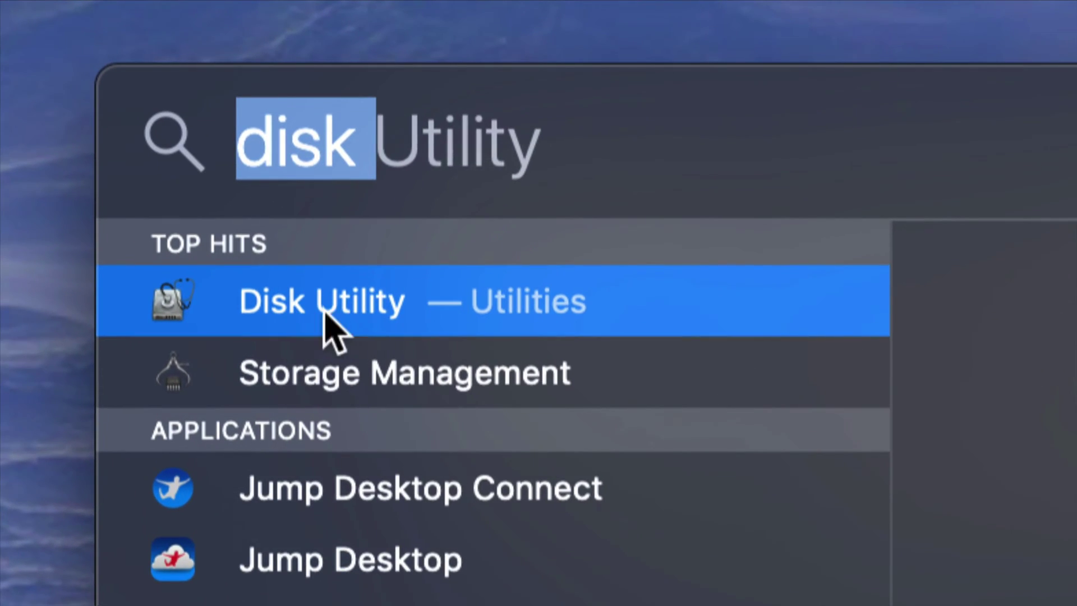
- Launch Disk Utility from the Spotlight top hit
click(336, 301)
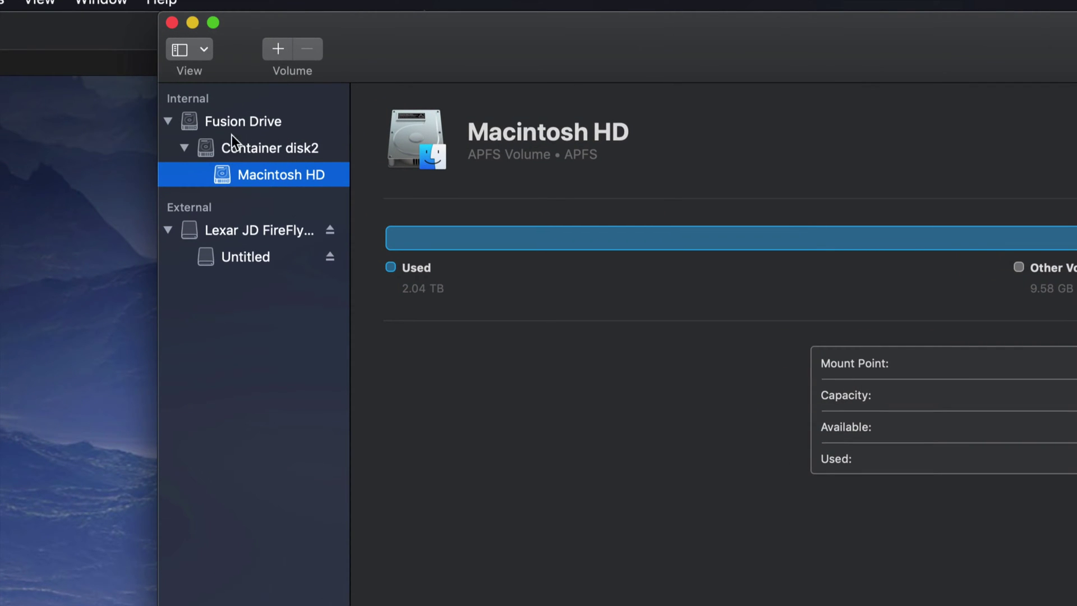
- Select the Lexar JD FireFly Media drive (16.04 GB, GUID Partition Map) and enlarge the window
click(168, 121)
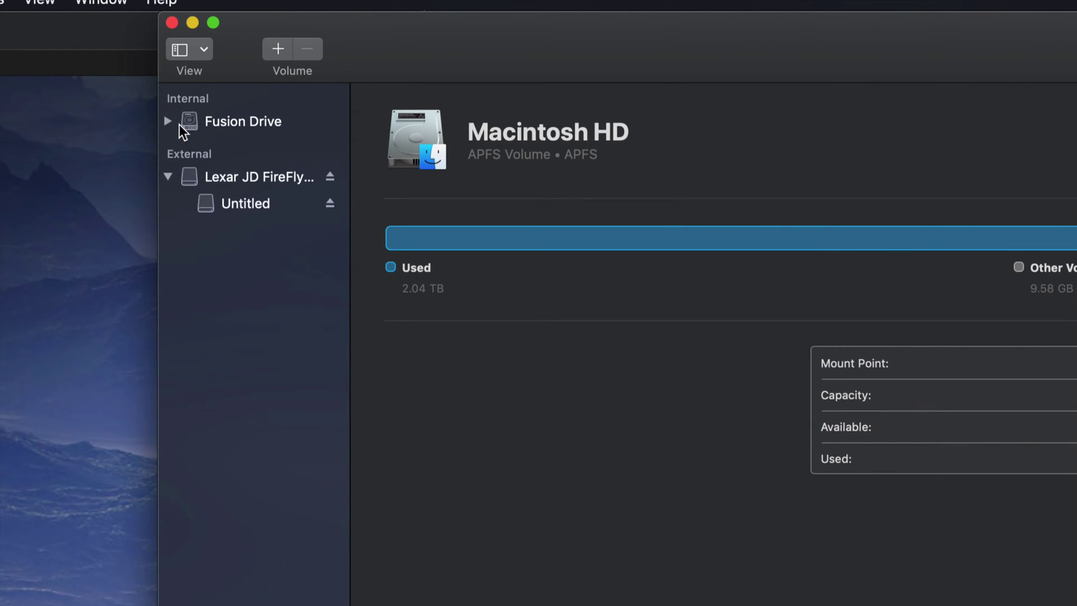
click(169, 178)
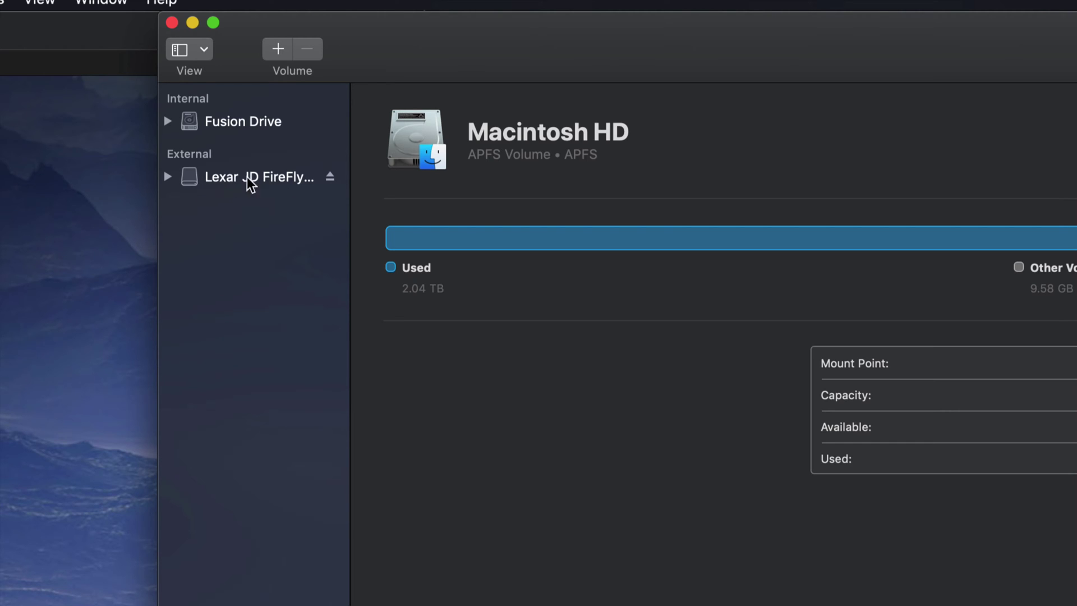
click(274, 177)
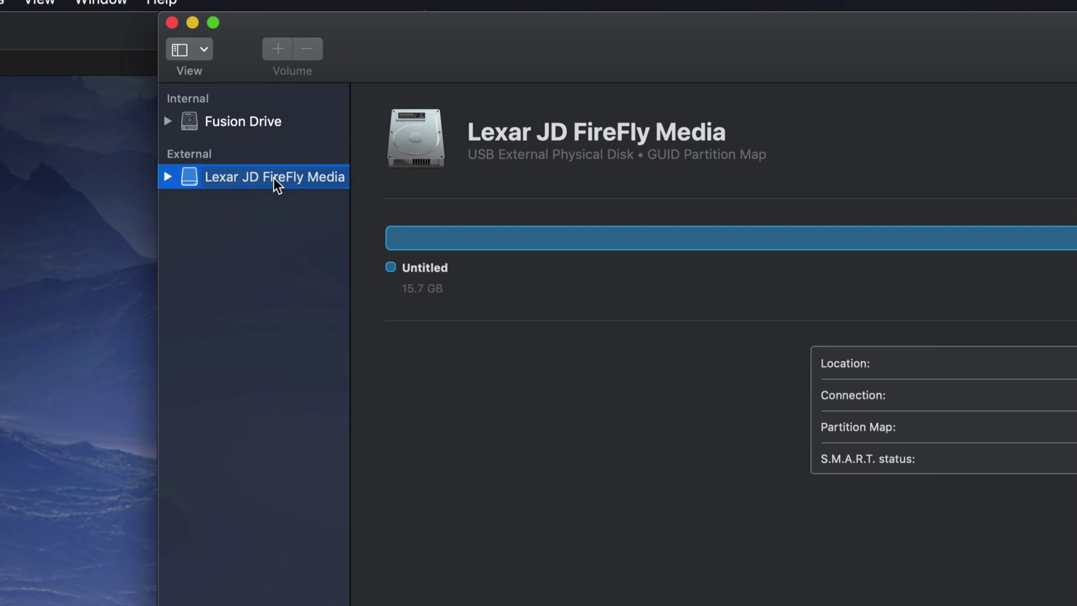
click(167, 177)
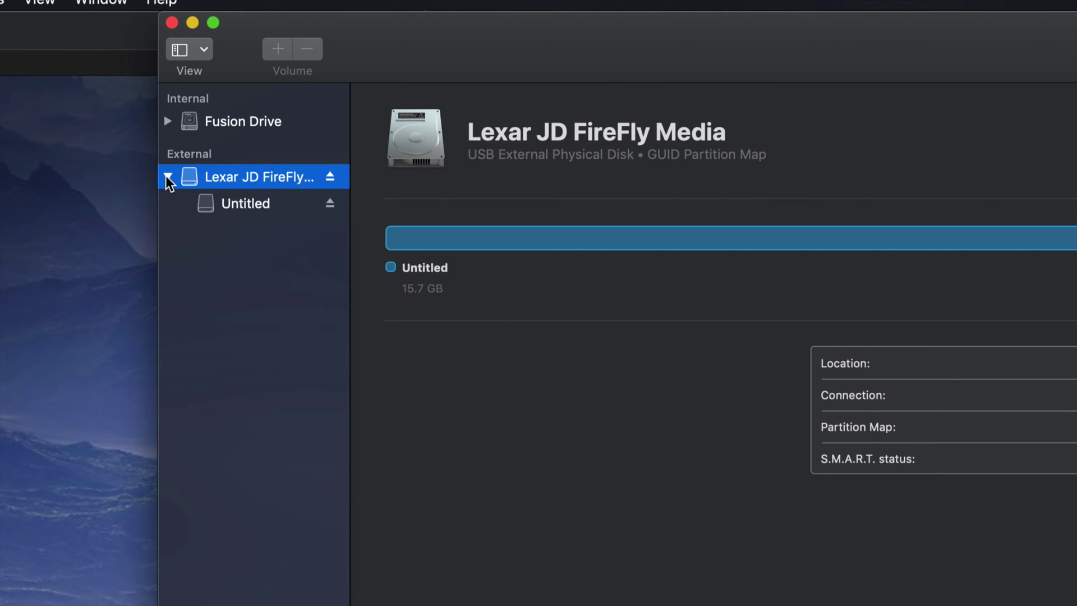
click(260, 215)
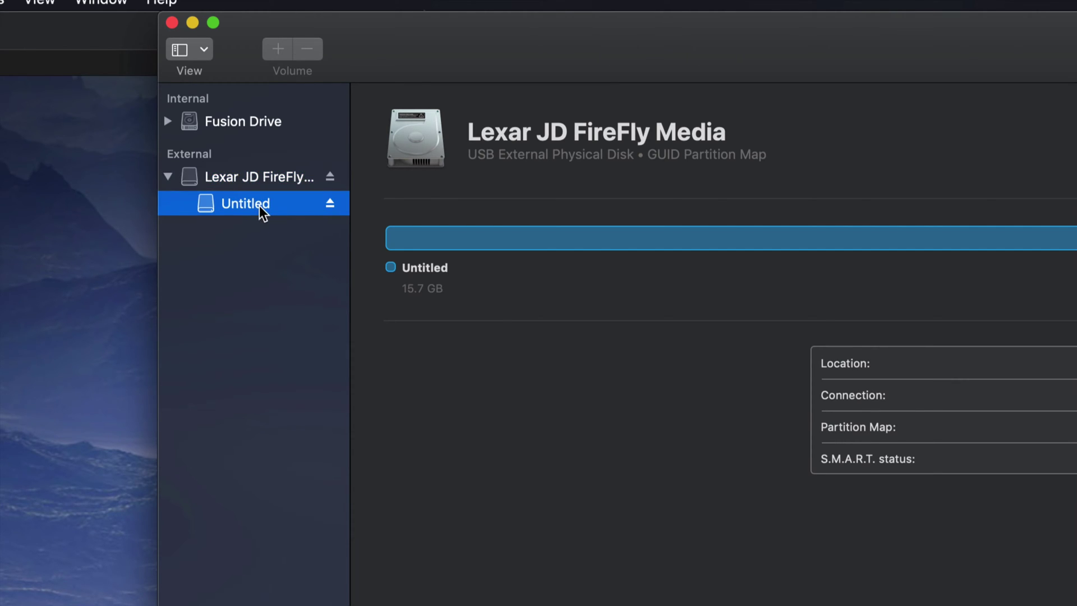
click(265, 179)
click(271, 202)
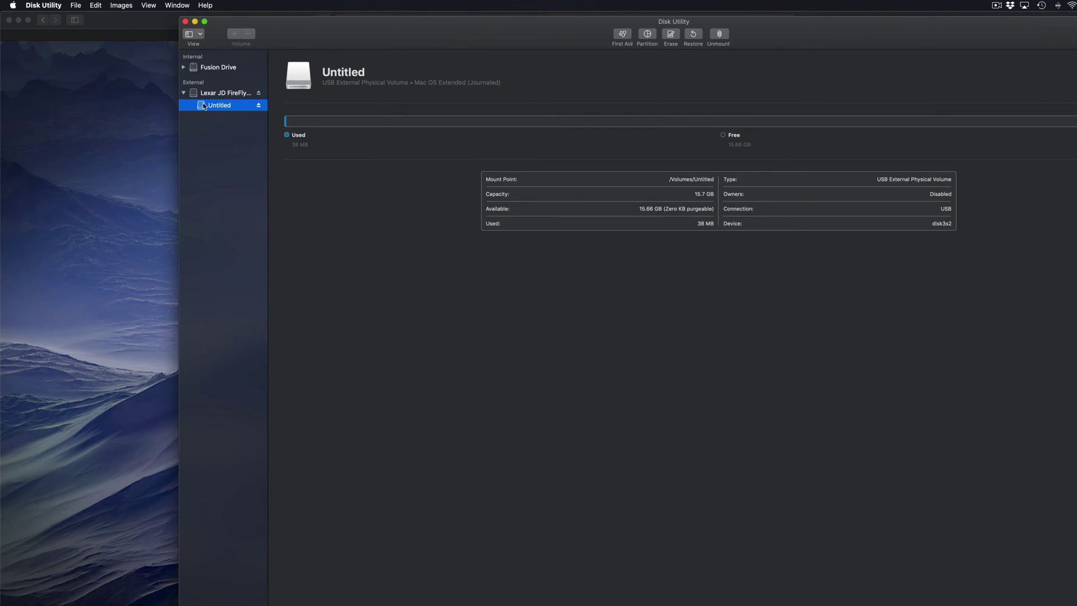
click(213, 95)
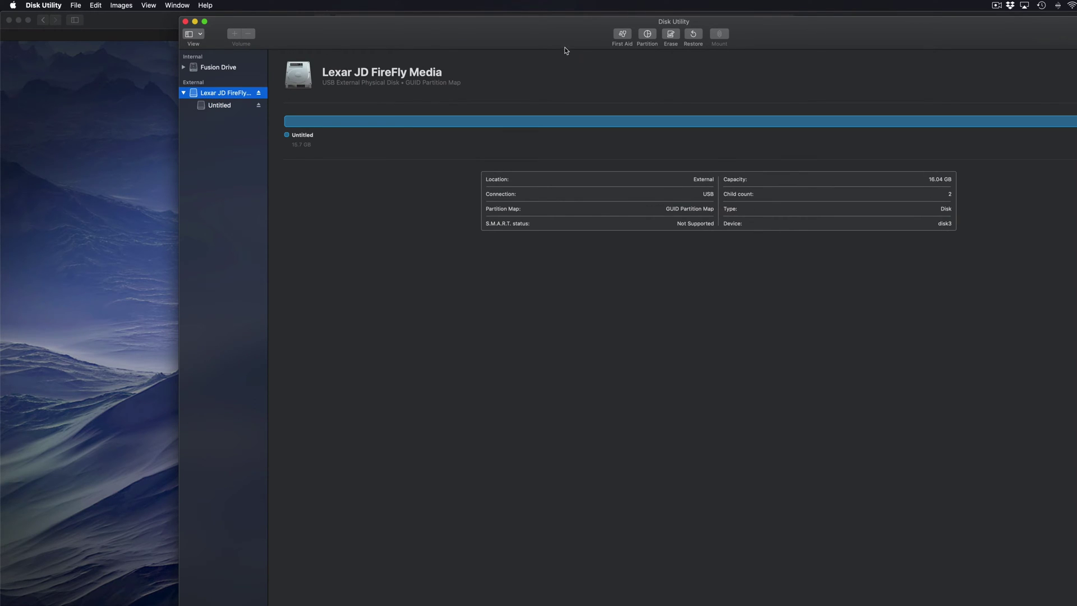
drag(564, 45, 460, 93)
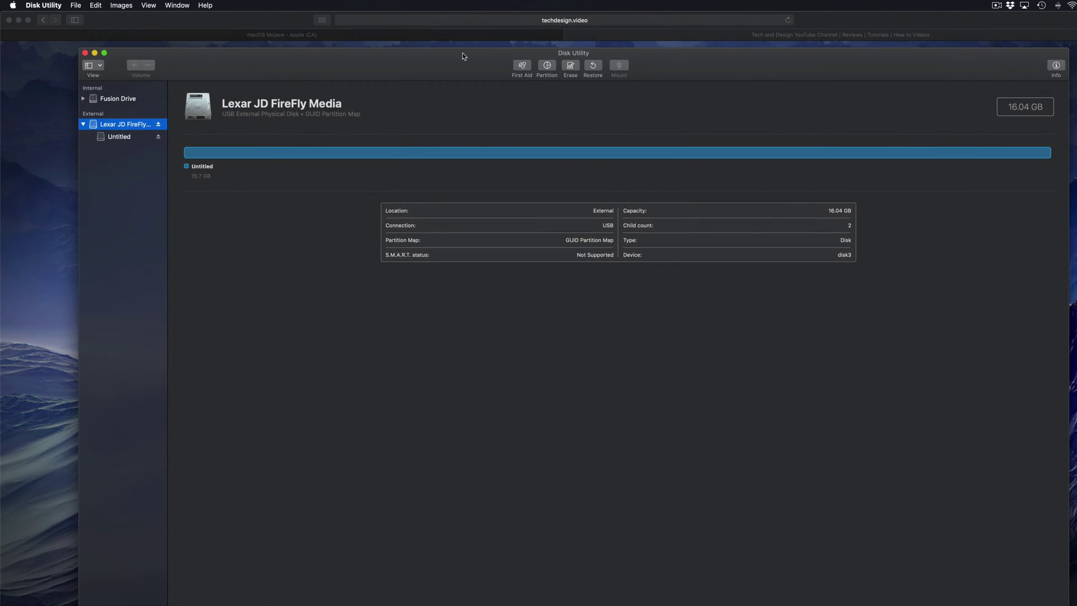
double_click(447, 65)
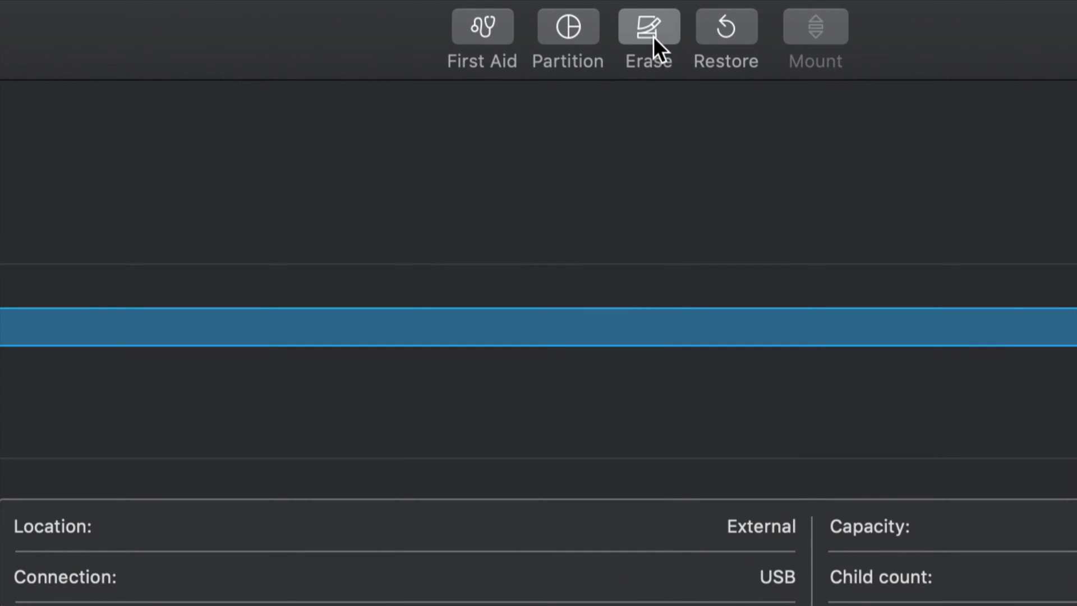
- Erase the Lexar drive as ExFAT with the Master Boot Record scheme
click(654, 36)
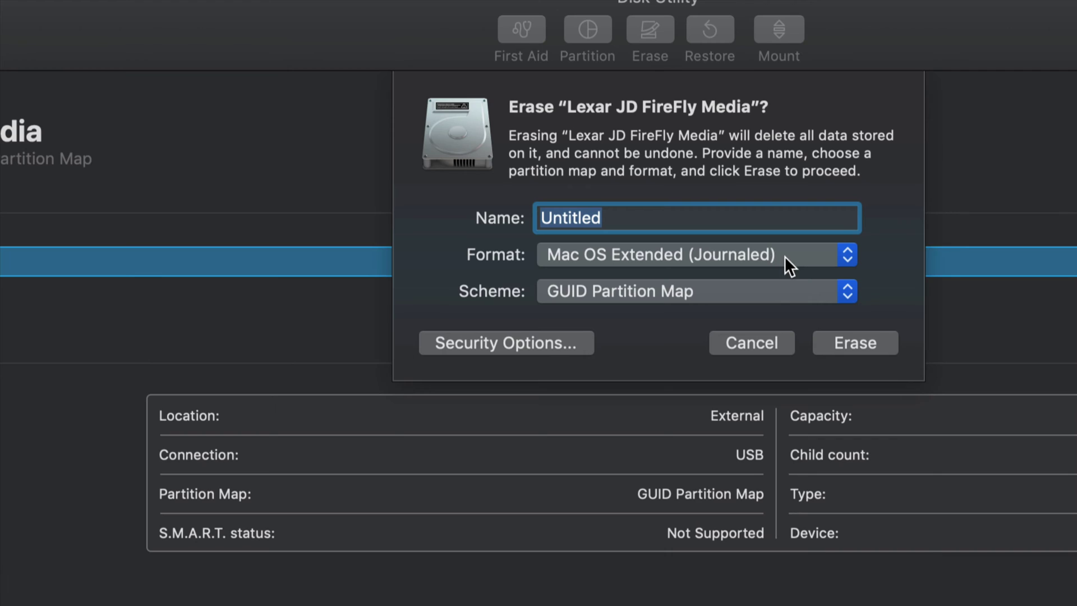
click(847, 255)
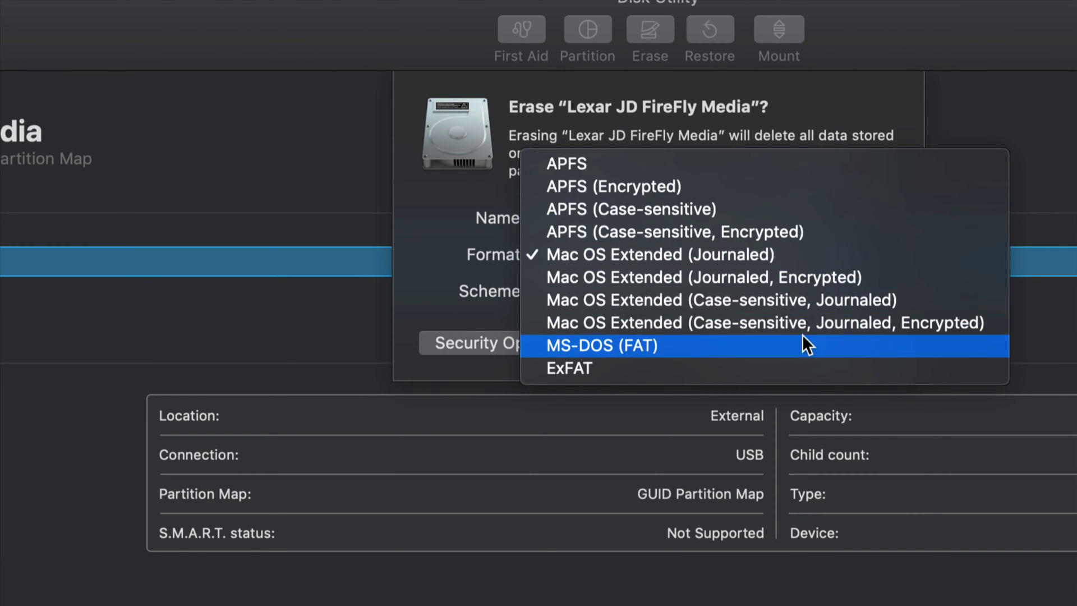
click(772, 365)
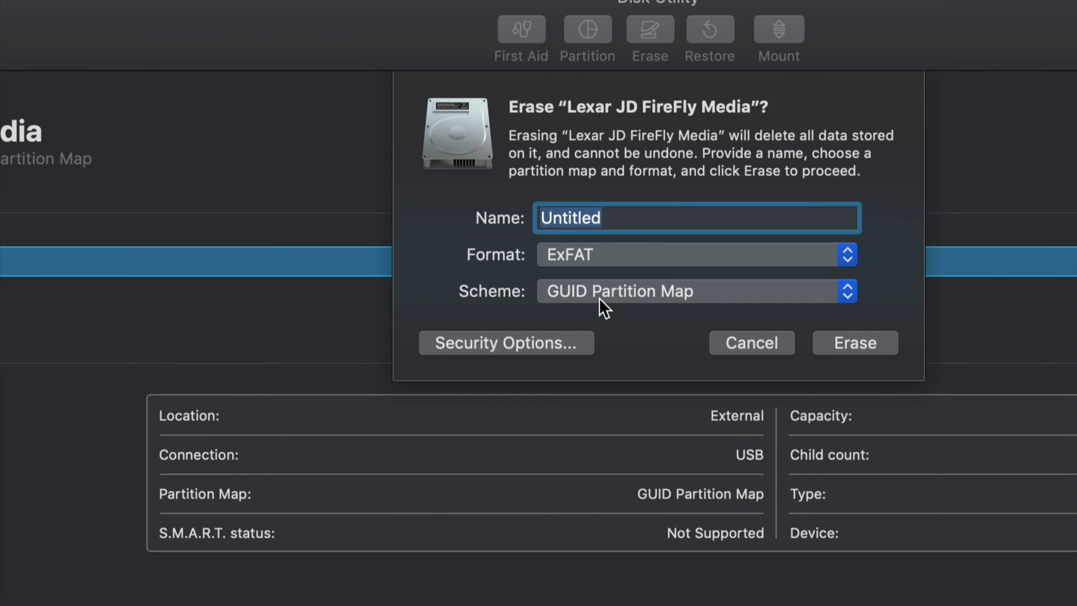
click(611, 288)
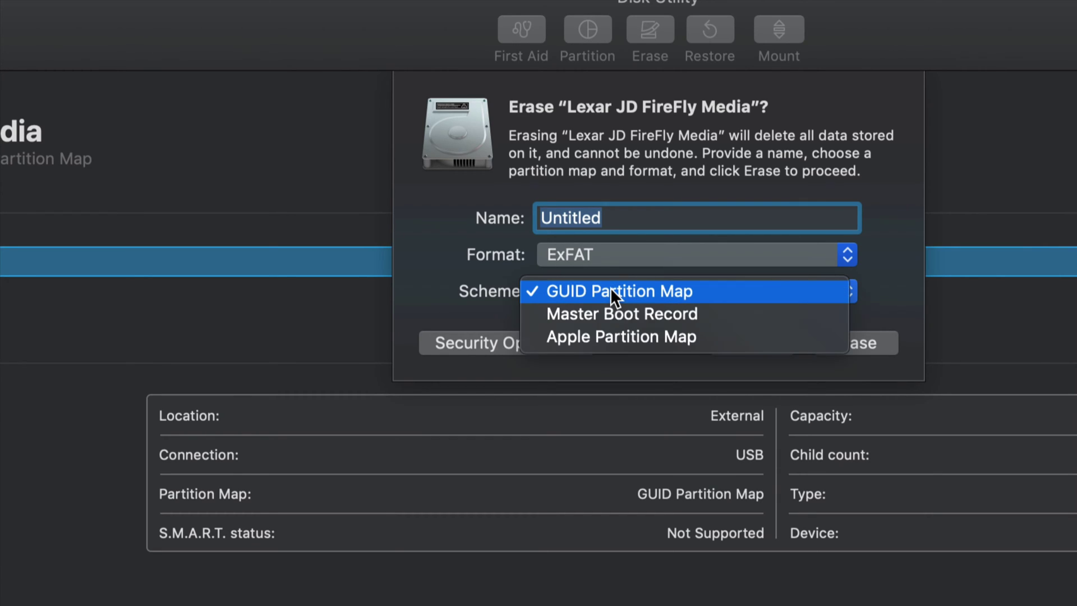
click(587, 316)
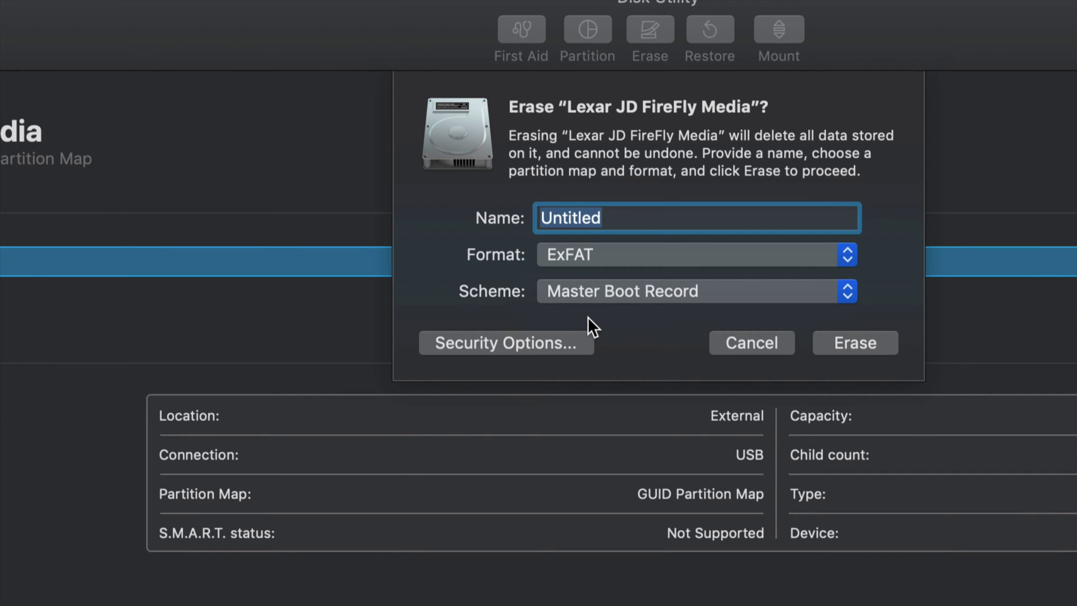
click(850, 345)
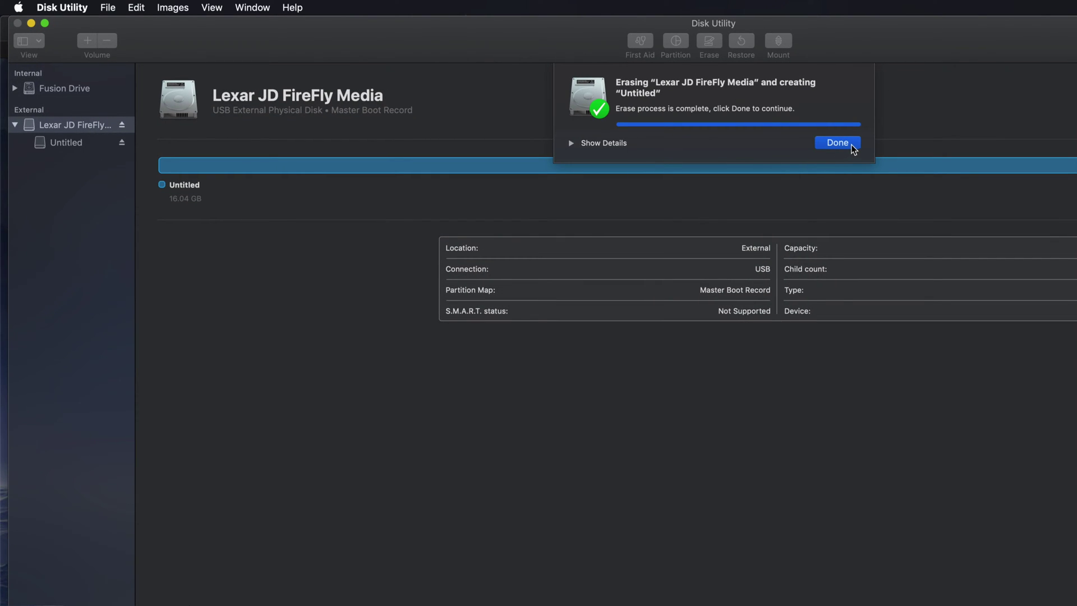
- Dismiss the finished erase report for the Lexar drive
click(850, 144)
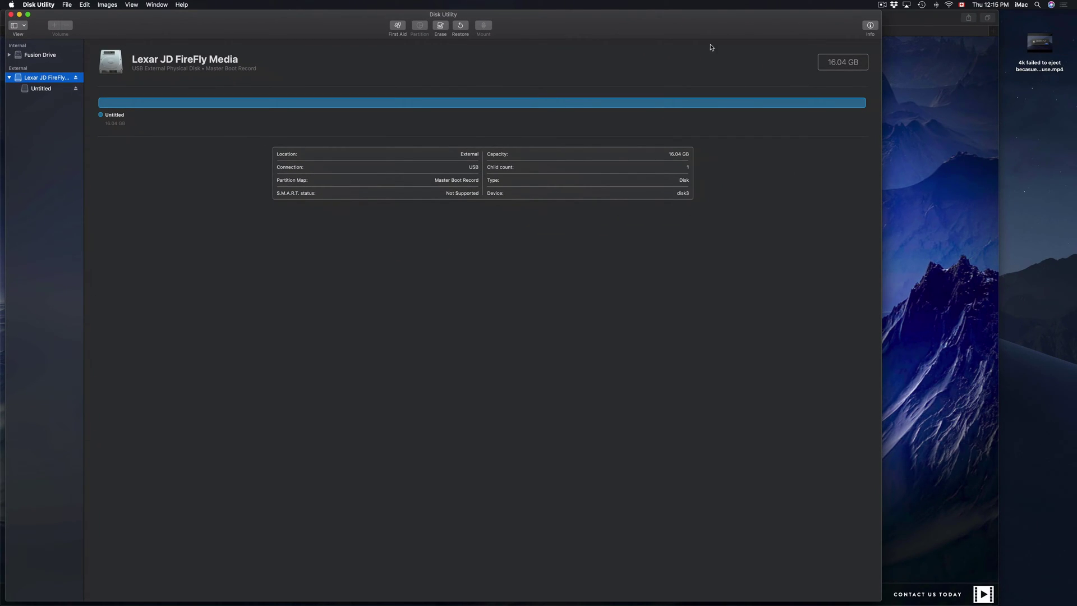
- Open a Finder Recents window and place it down-left beside Disk Utility
drag(650, 32, 689, 32)
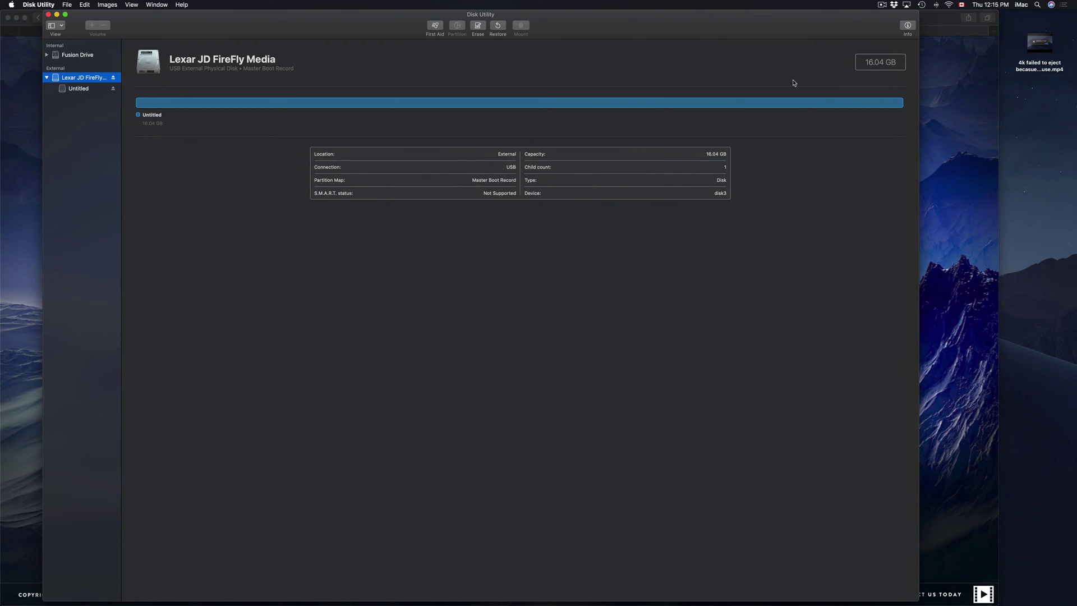
click(1051, 117)
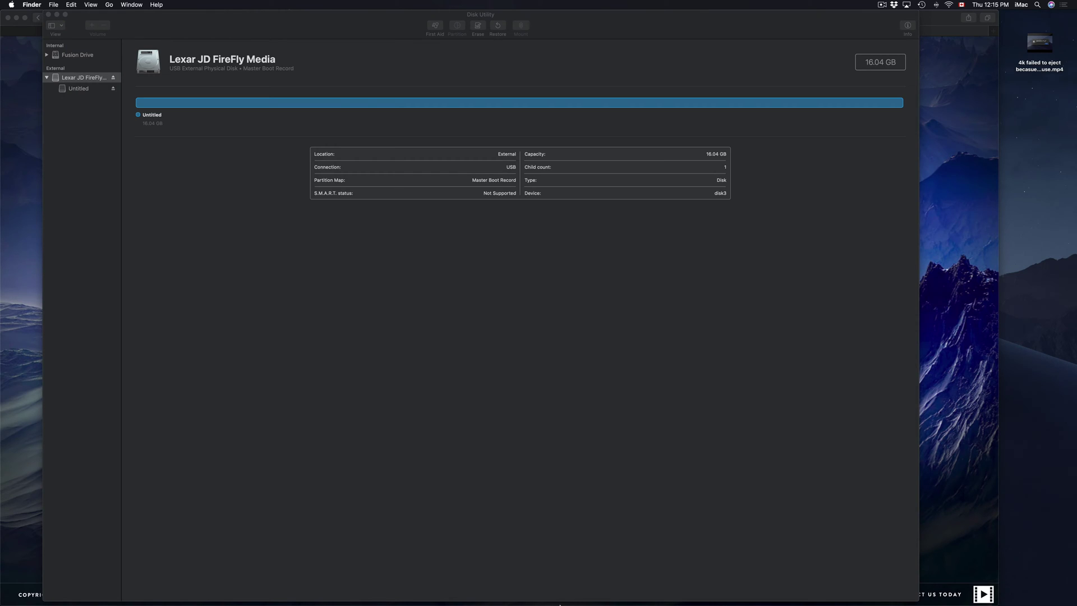
mouse_move(547, 604)
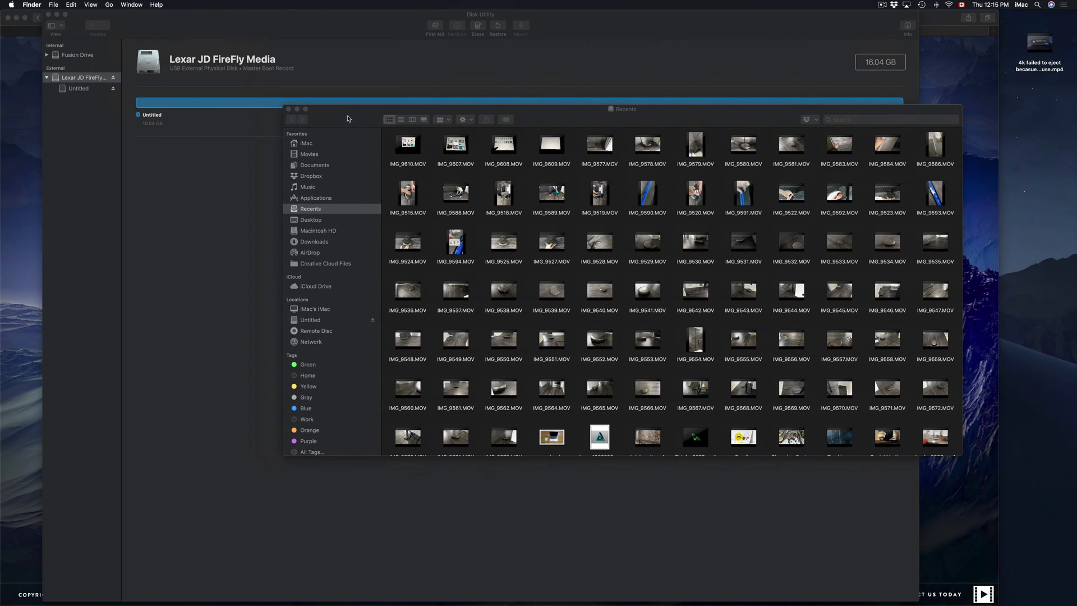
drag(352, 124, 263, 235)
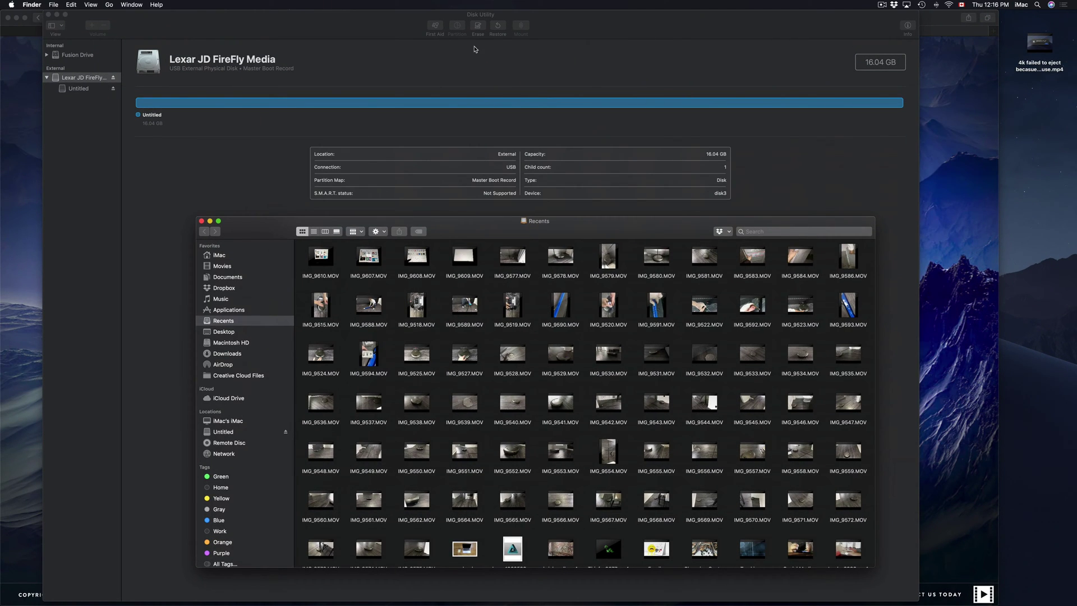
- Bring Disk Utility forward and open the Erase dialog for the Lexar stick
click(379, 32)
drag(380, 32, 418, 32)
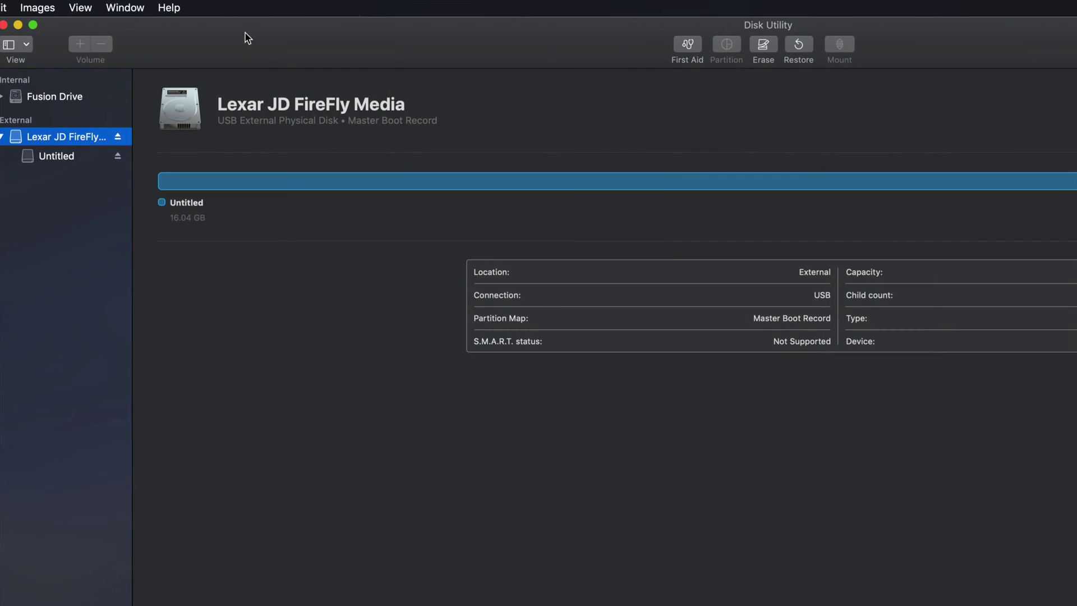
drag(286, 40, 306, 37)
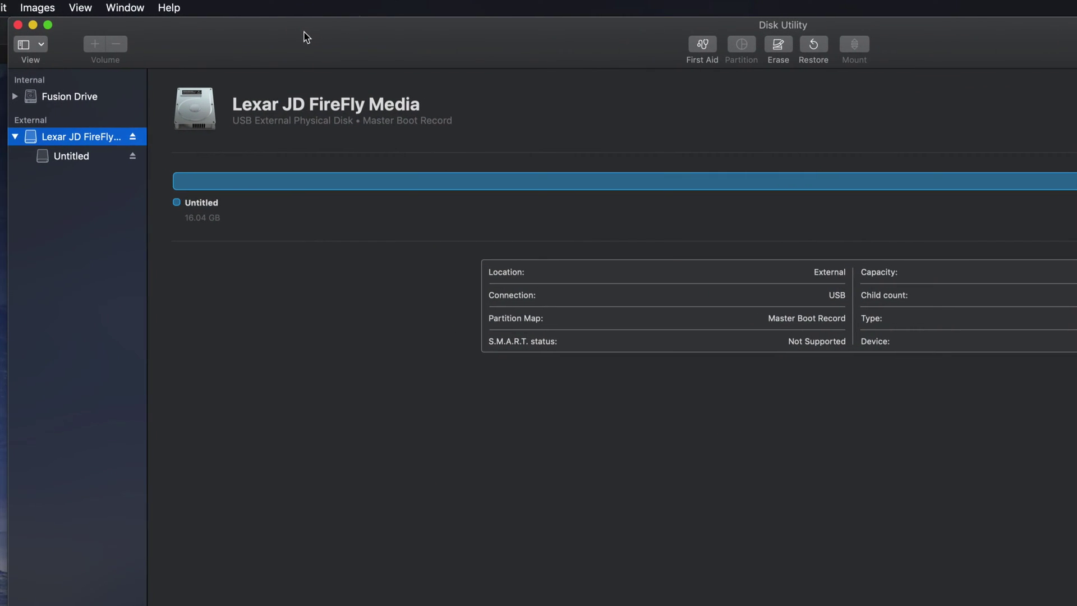
click(784, 50)
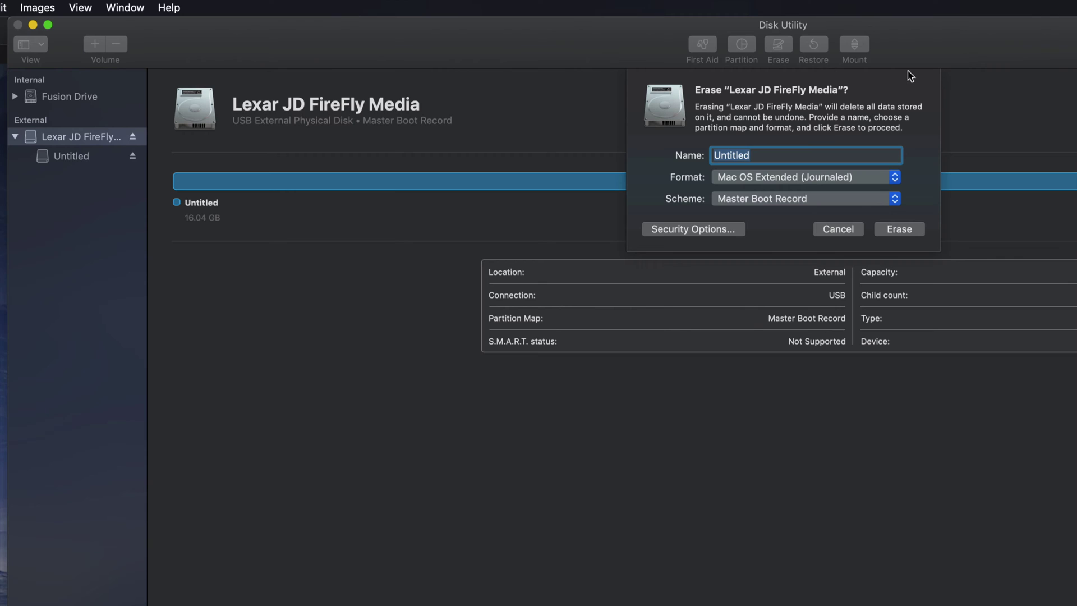
drag(935, 48, 729, 45)
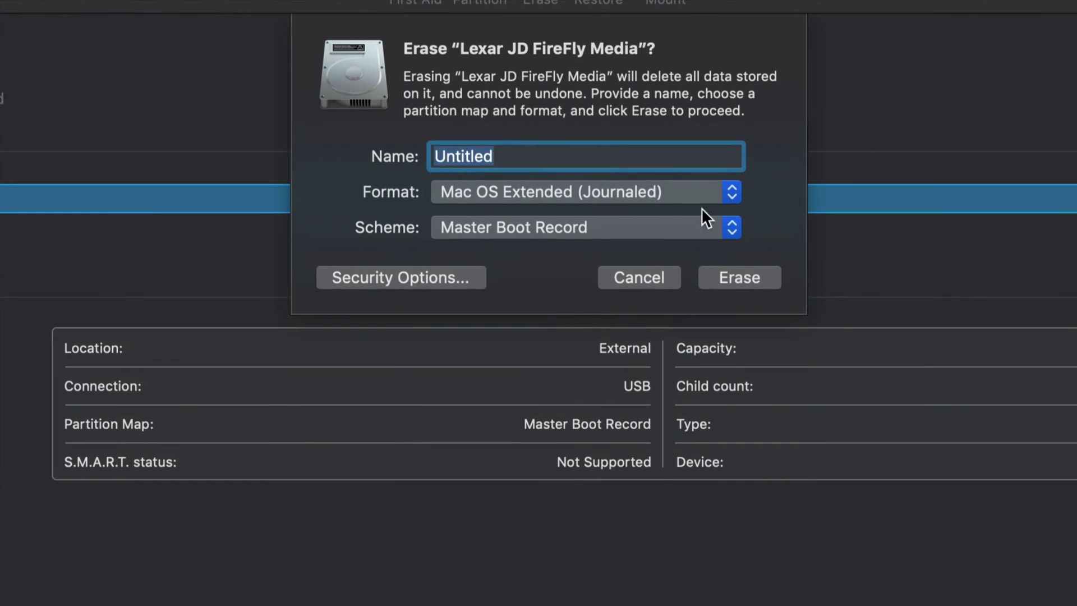
- Set Format to MS-DOS (FAT) and Scheme to Master Boot Record
click(688, 177)
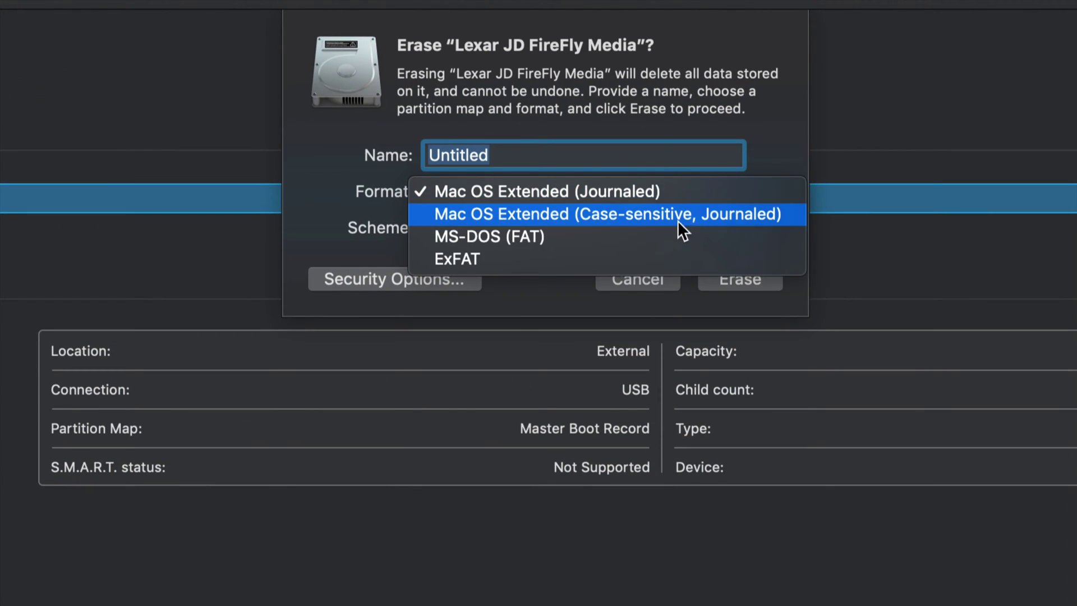
click(638, 238)
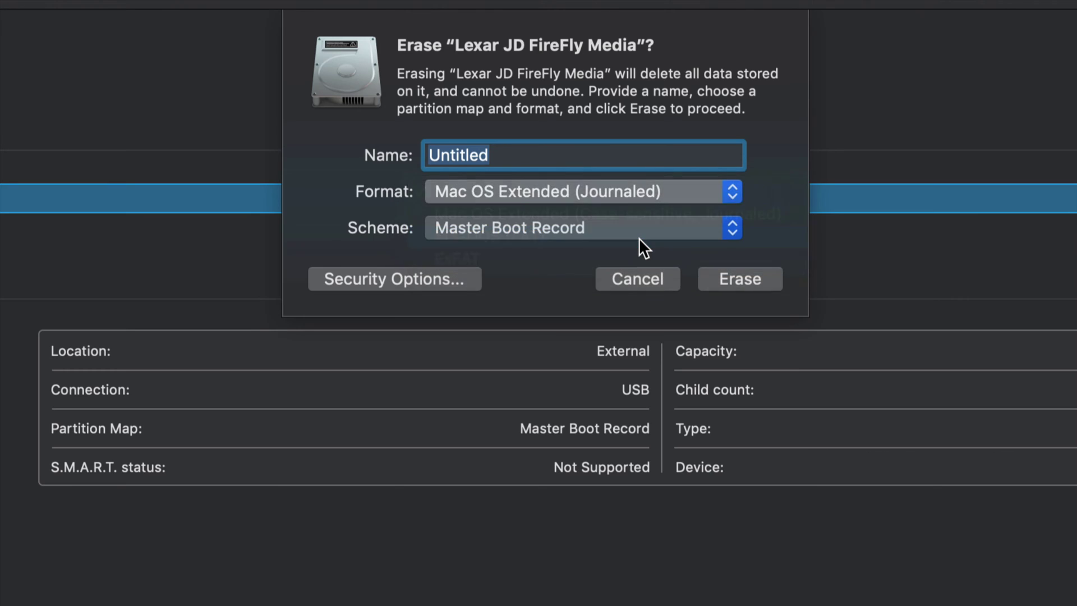
click(681, 231)
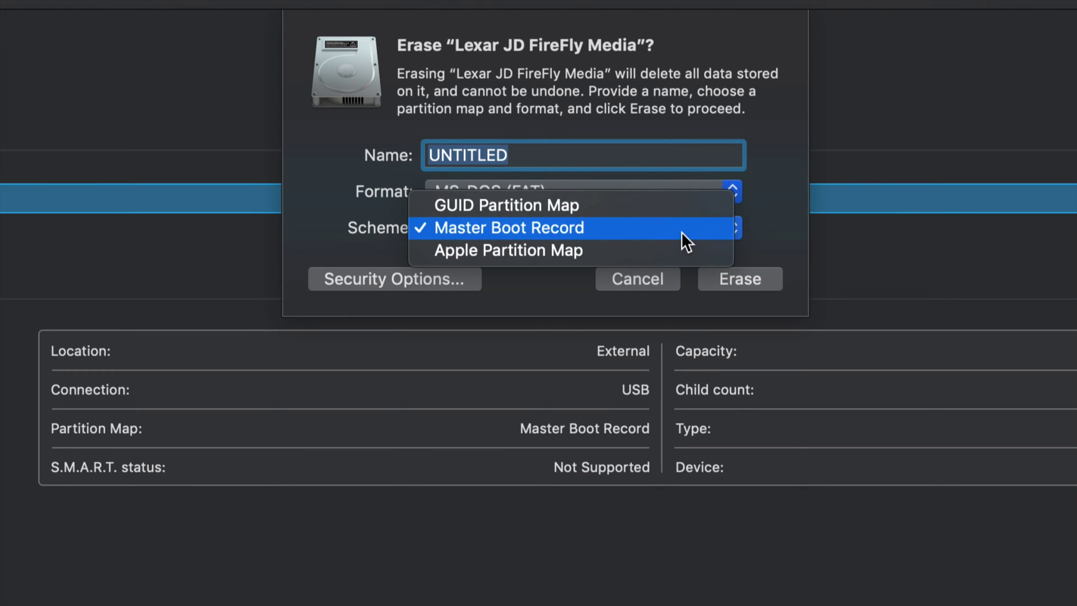
click(667, 207)
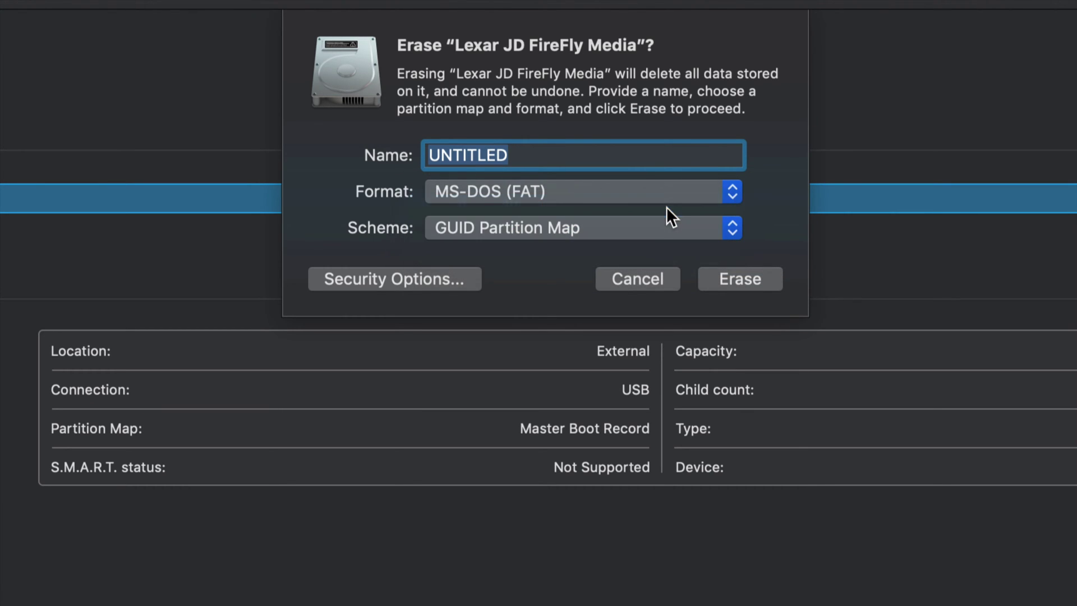
click(641, 234)
click(639, 244)
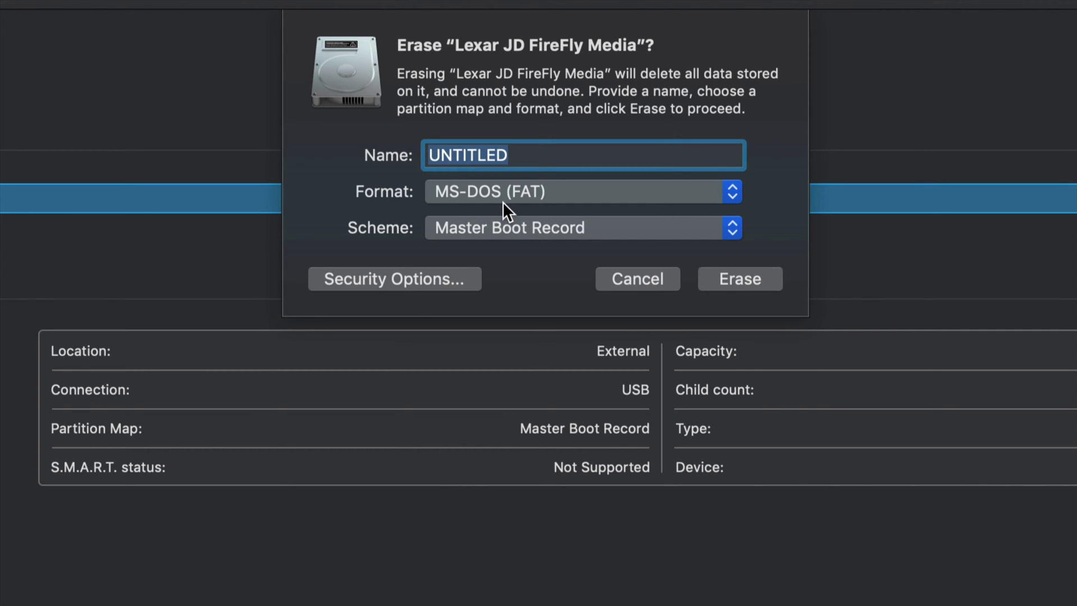
- Rename the volume from UNTITLED to MOVIES and start the erase
drag(517, 152, 420, 158)
click(494, 159)
drag(526, 154, 420, 159)
text(TEST)
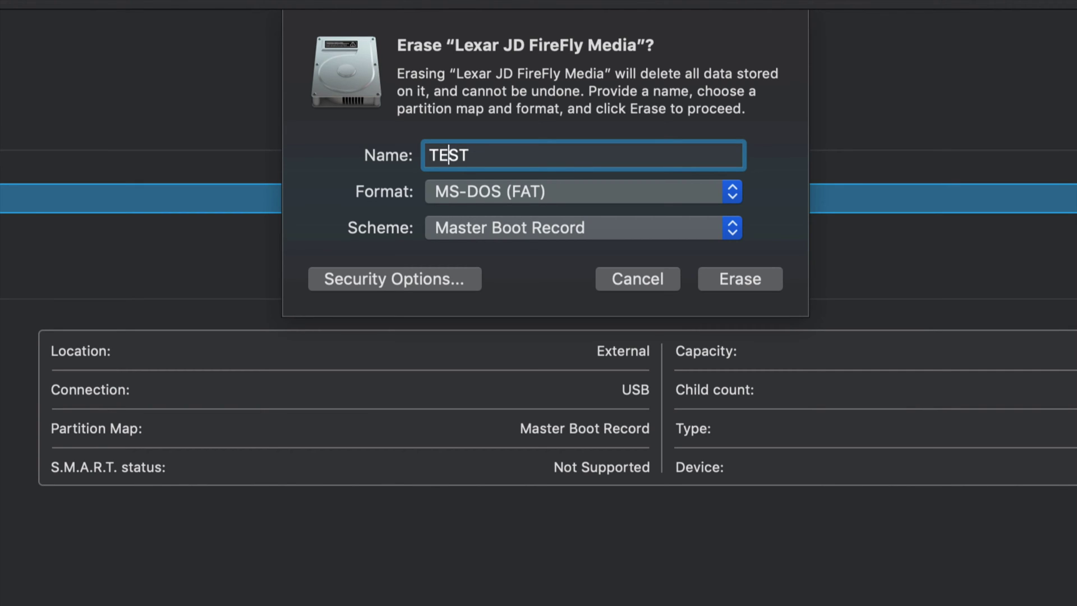
key(BackSpace)
key(BackSpace)
key(BackSpace)
key(BackSpace)
text(HAD)
key(BackSpace)
key(BackSpace)
key(BackSpace)
text(MOVIES)
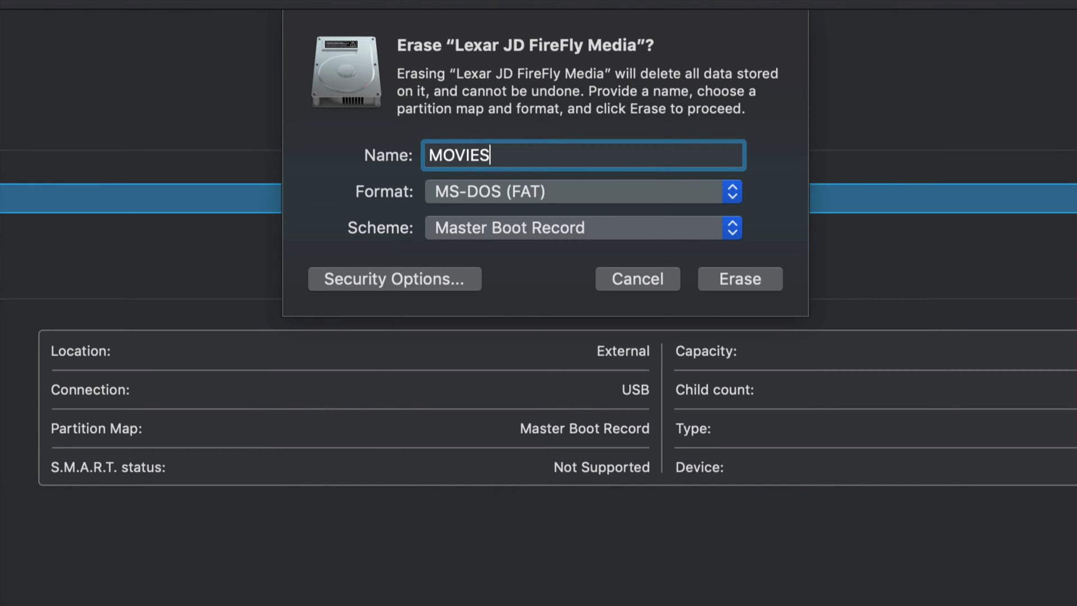
click(777, 281)
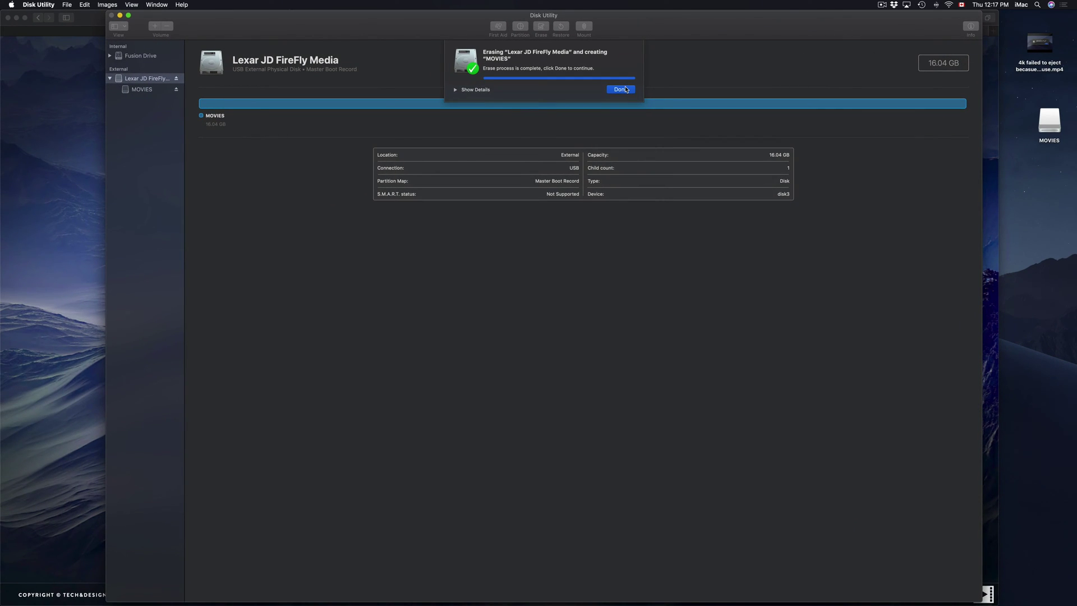
- Dismiss the erase report and nudge the Disk Utility window right
click(626, 89)
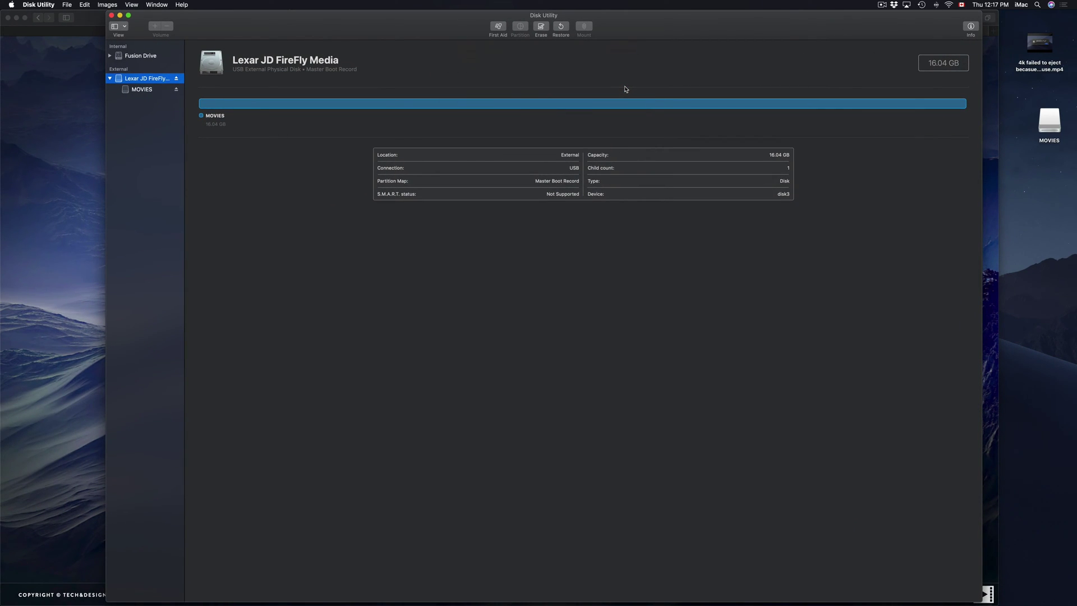
drag(650, 31, 661, 27)
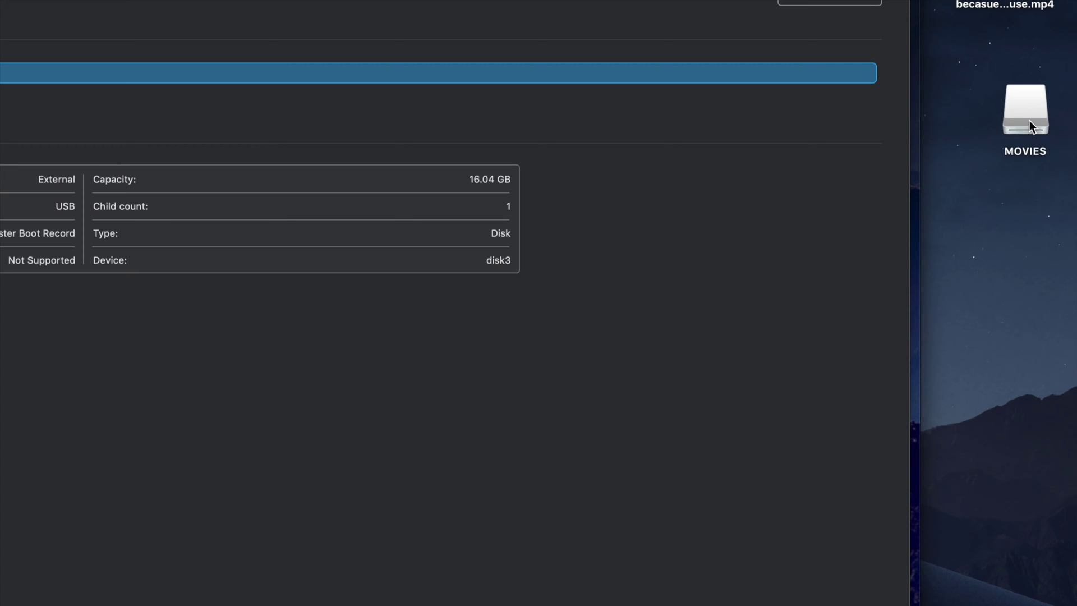
- Open the empty MOVIES drive in a new Finder window
click(1029, 120)
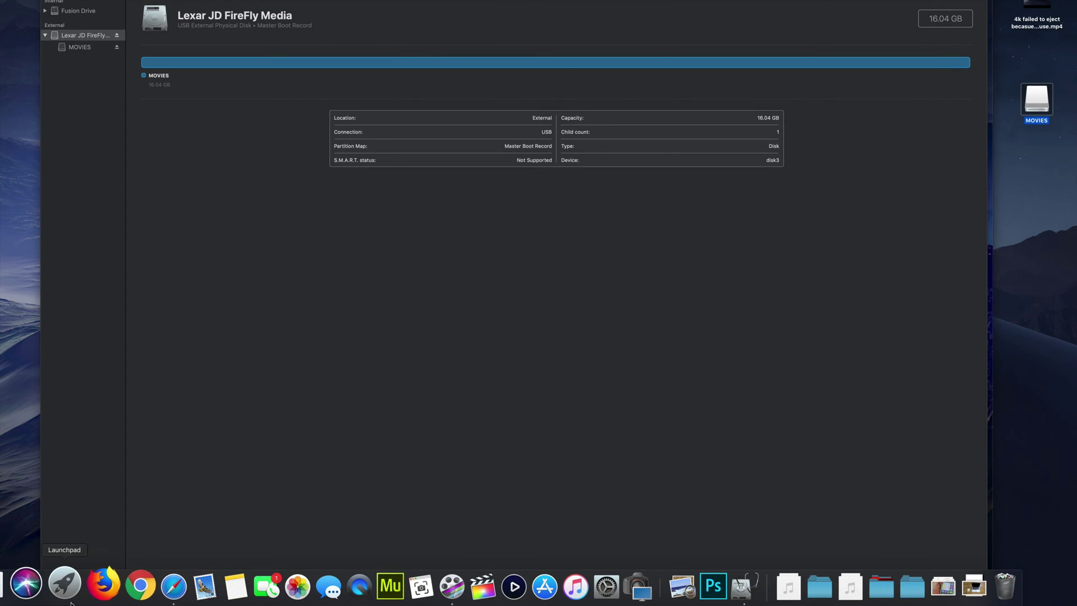
click(70, 587)
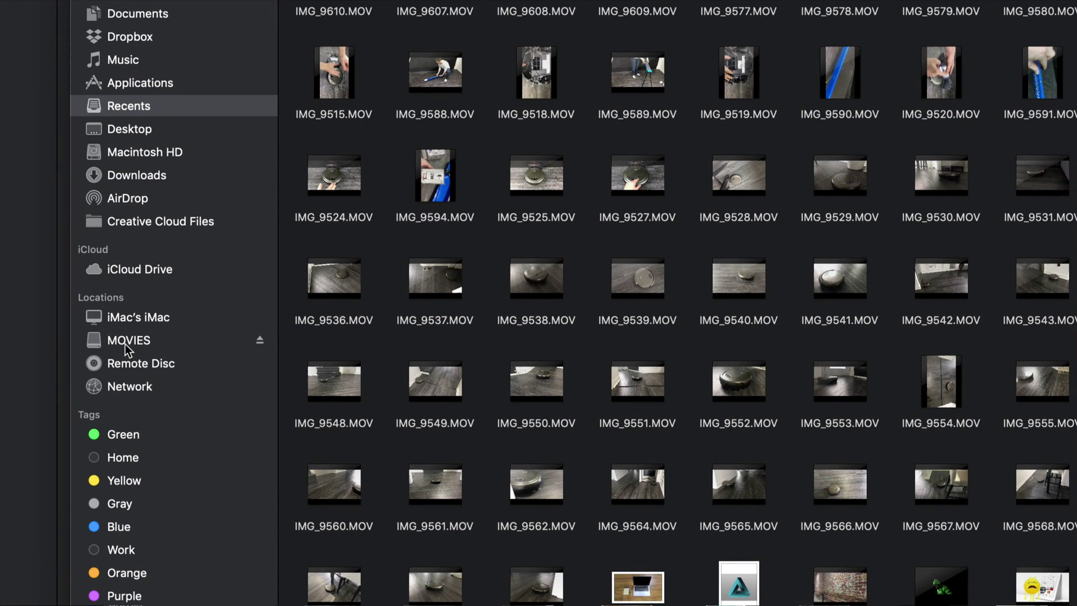
click(127, 342)
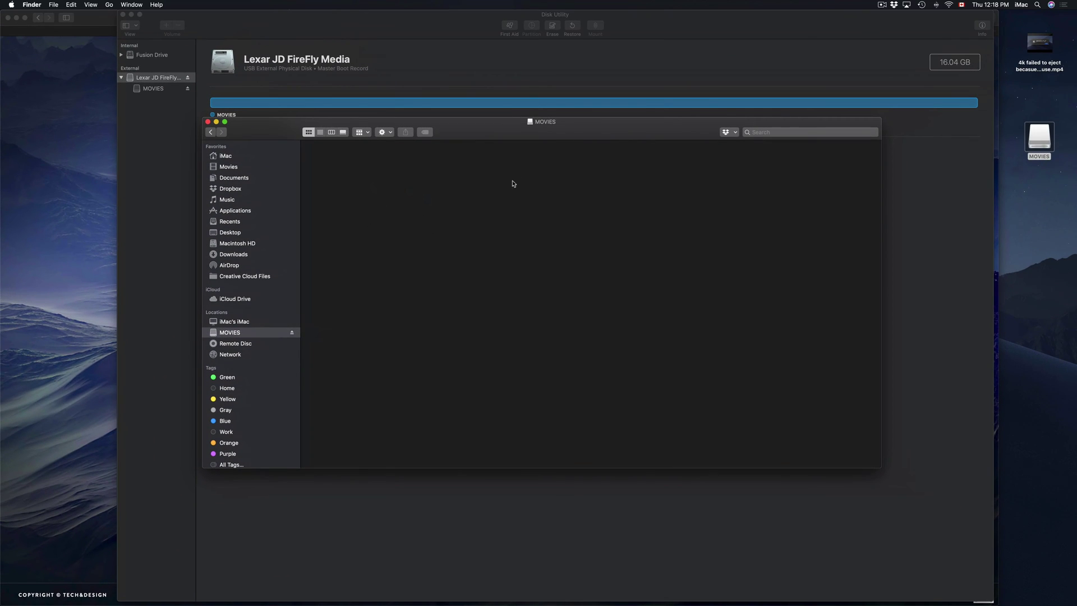
- Copy the desktop video '4k failed to eject becasue...use.mp4' into the MOVIES drive window
drag(589, 132, 561, 143)
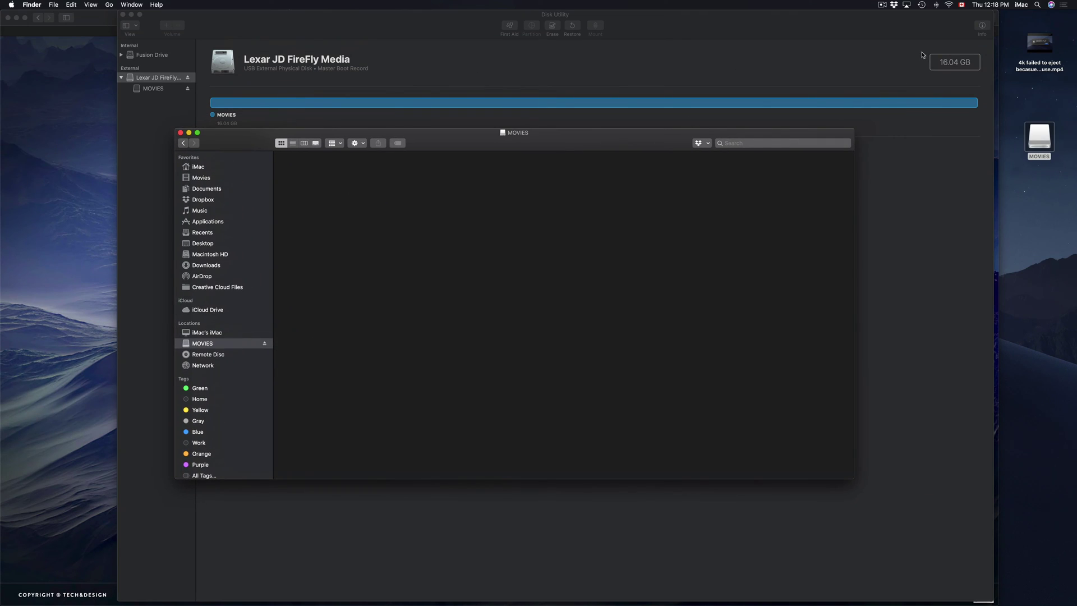
click(1039, 42)
drag(1040, 43, 317, 179)
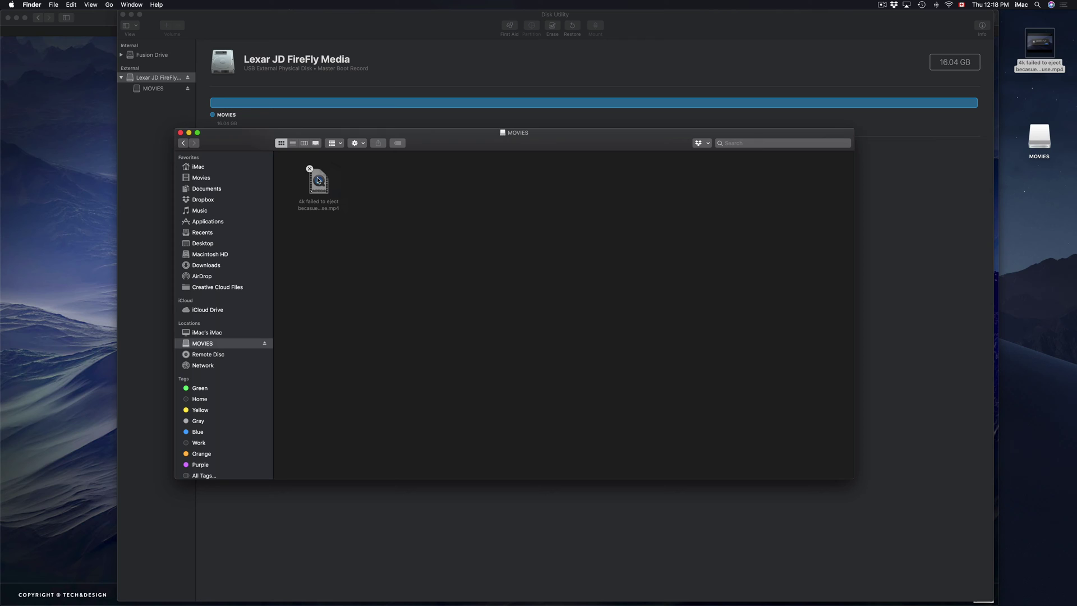
click(1042, 142)
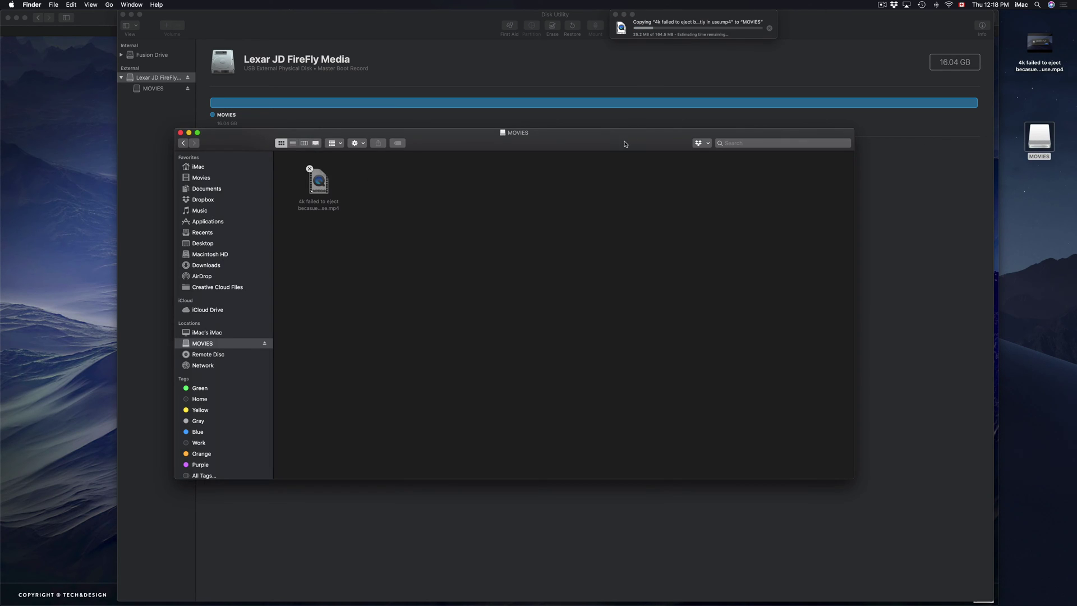
drag(624, 140, 619, 140)
click(1041, 45)
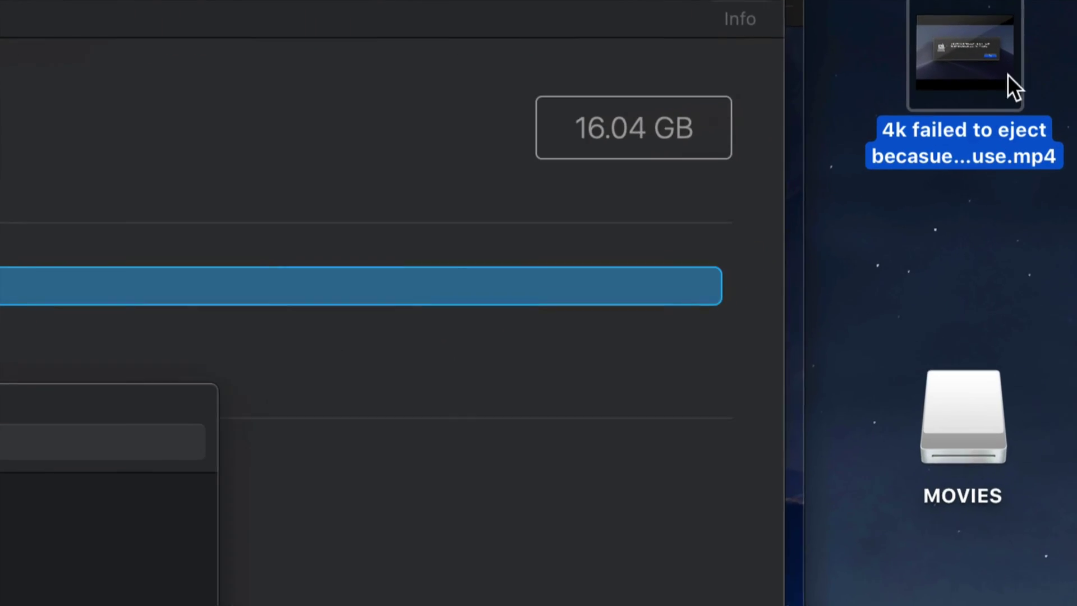
mouse_move(1047, 52)
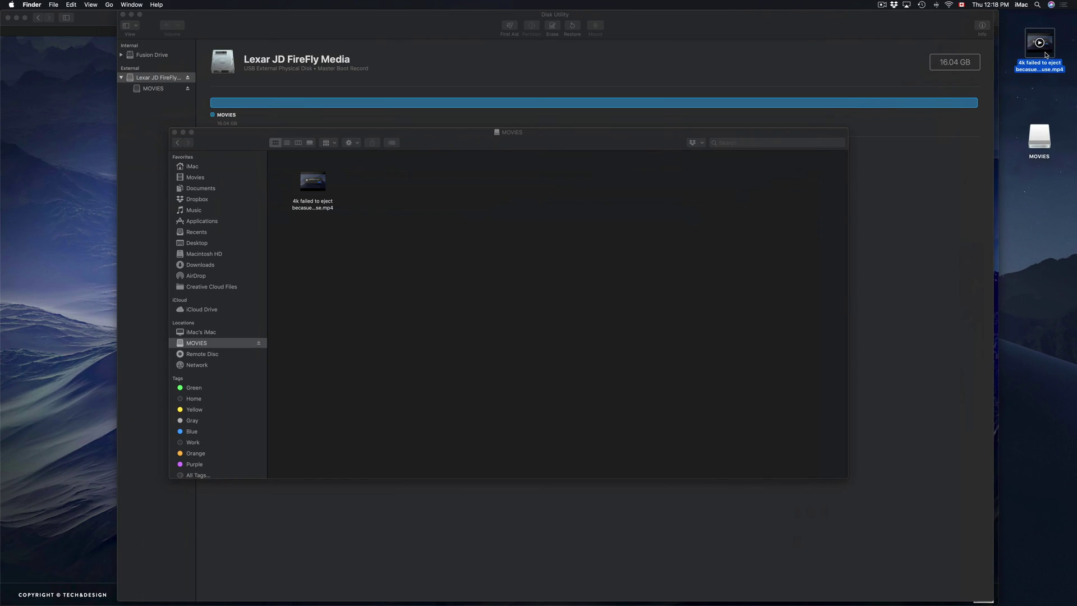
right_click(1028, 93)
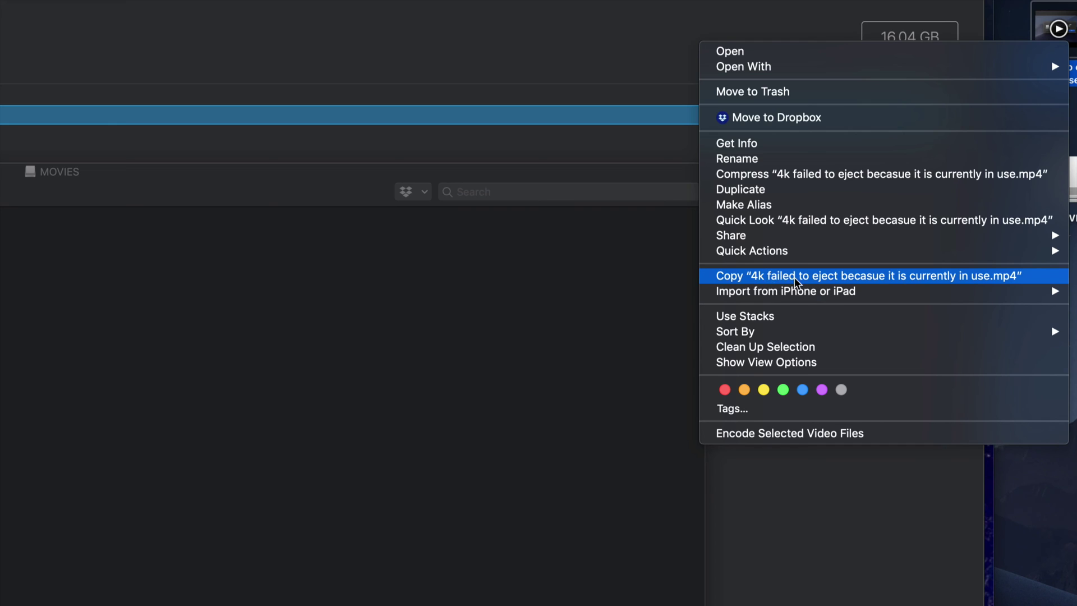
click(767, 279)
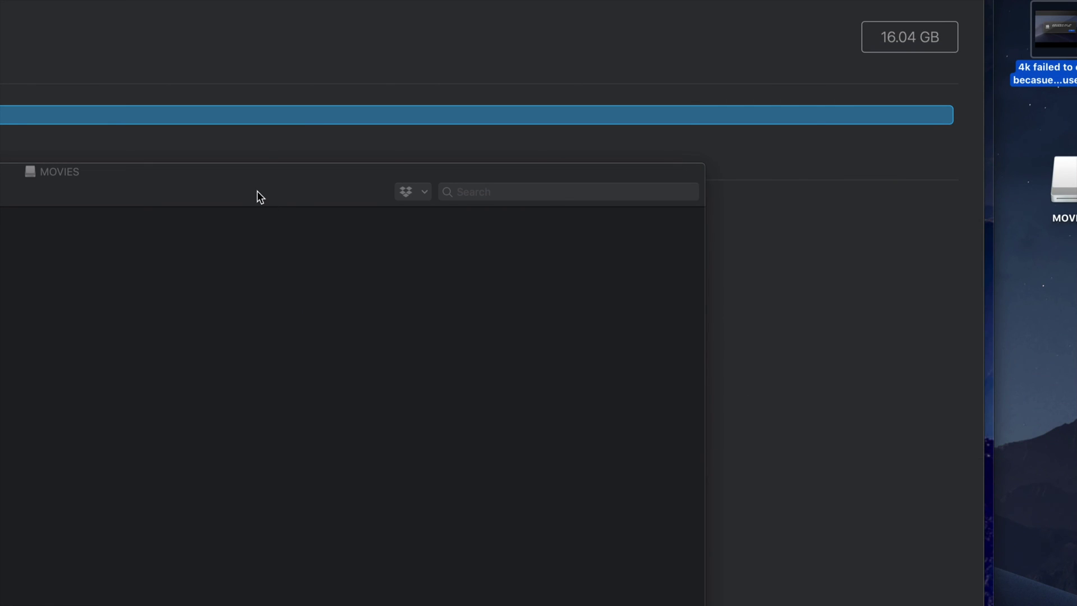
drag(257, 191, 520, 132)
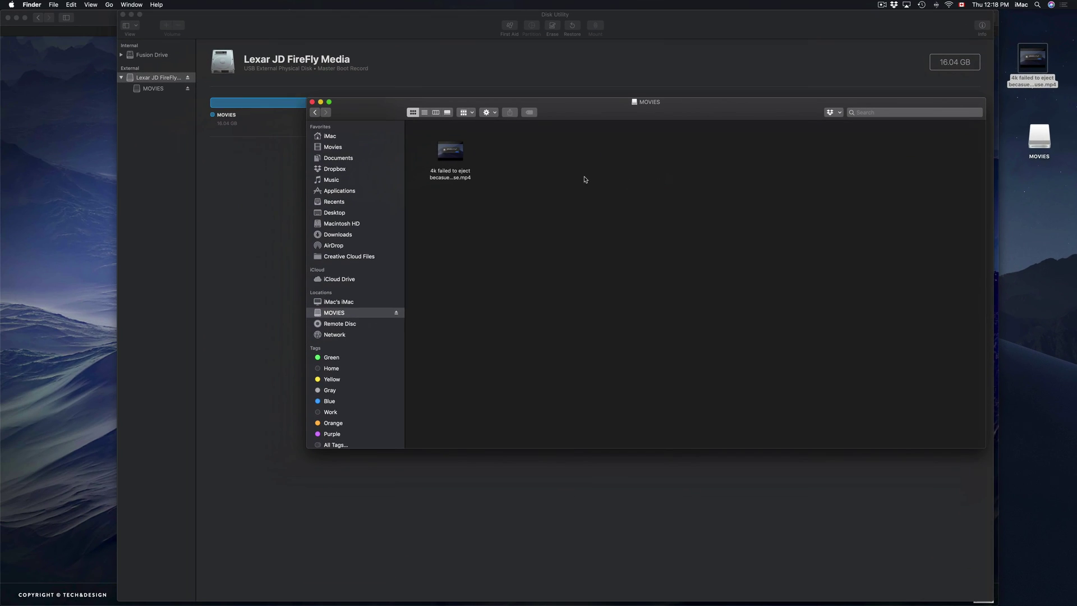
right_click(520, 176)
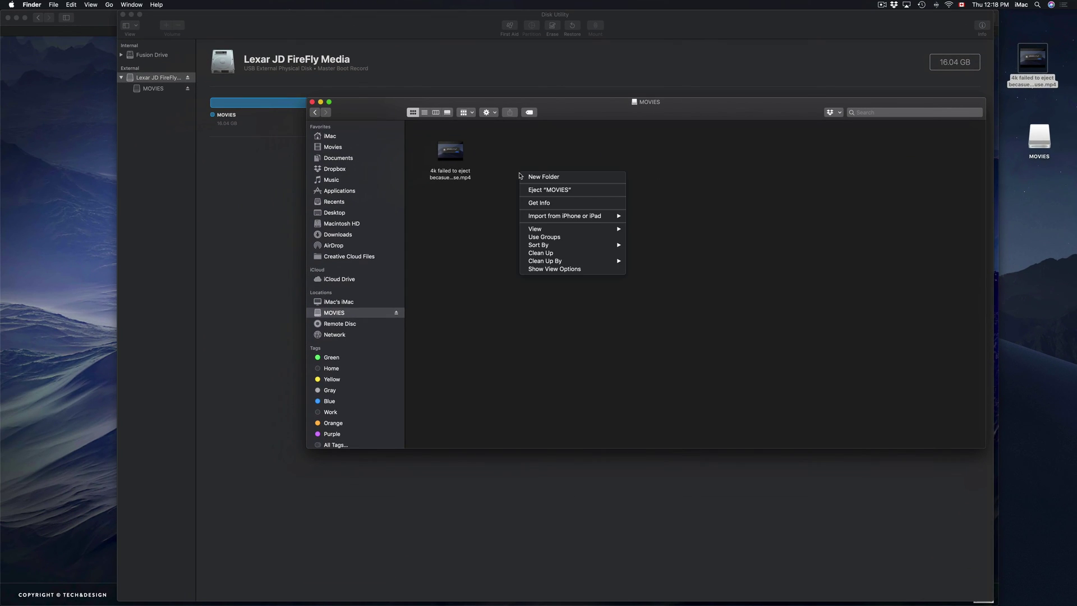
click(721, 171)
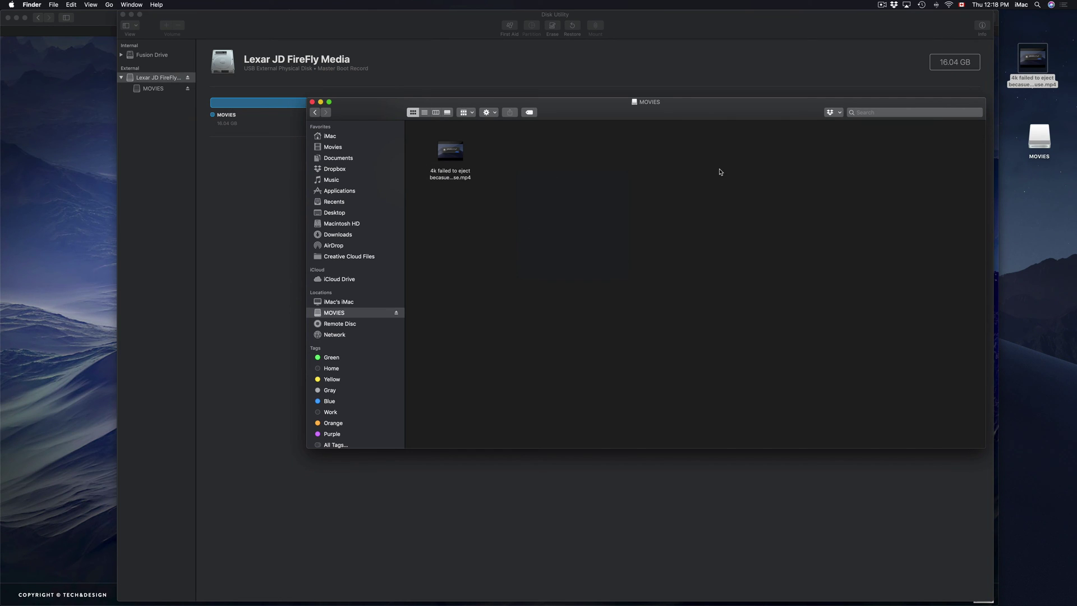